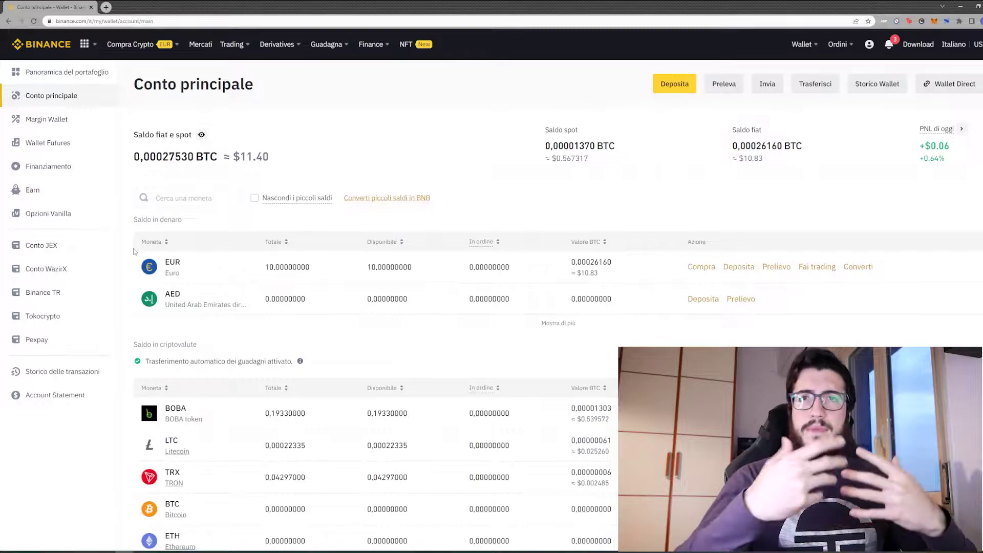
Step: Open the Litecoin withdrawal form from the main account and check which transfer networks are offered
scroll(123, 318, "down", 2)
scroll(106, 396, "down", 1)
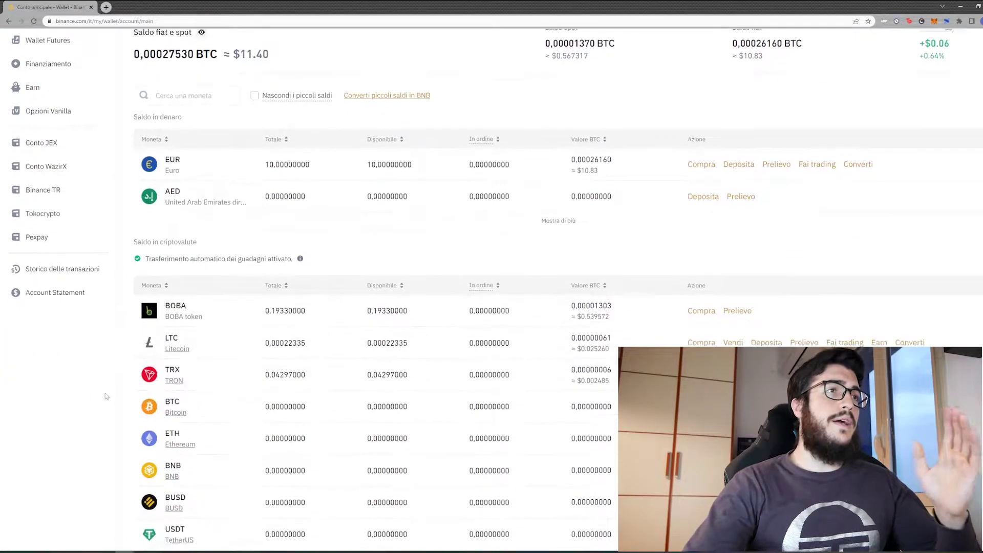
scroll(108, 394, "down", 1)
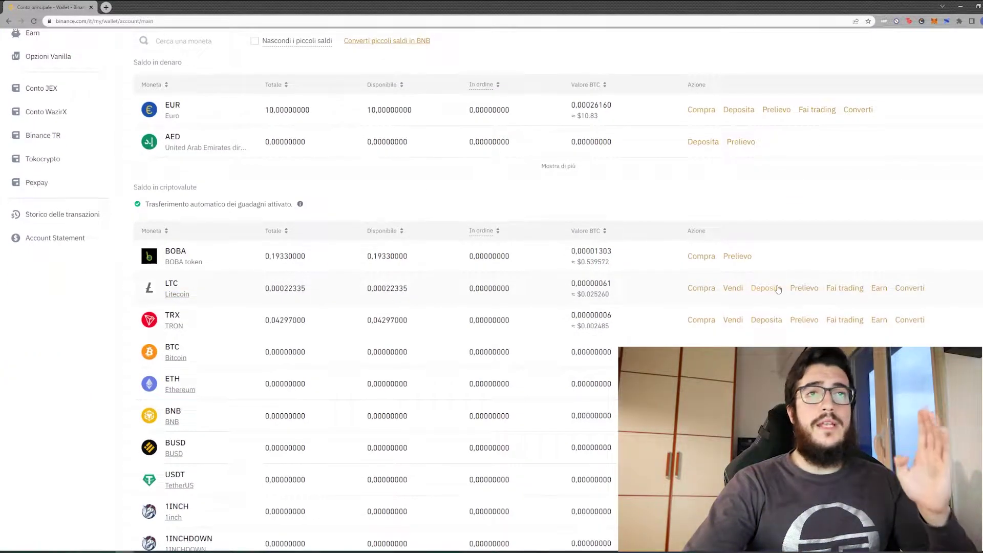
left_click(805, 288)
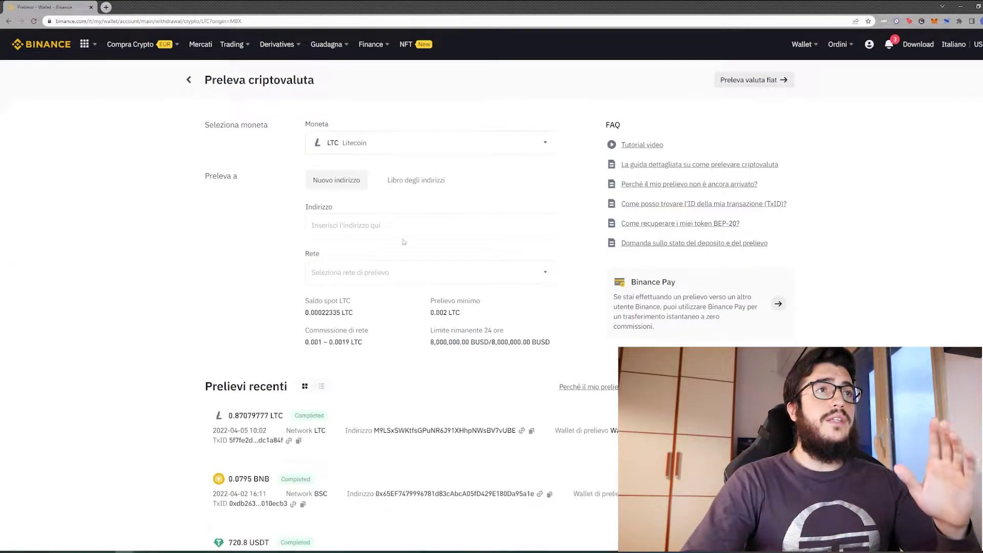
left_click(327, 226)
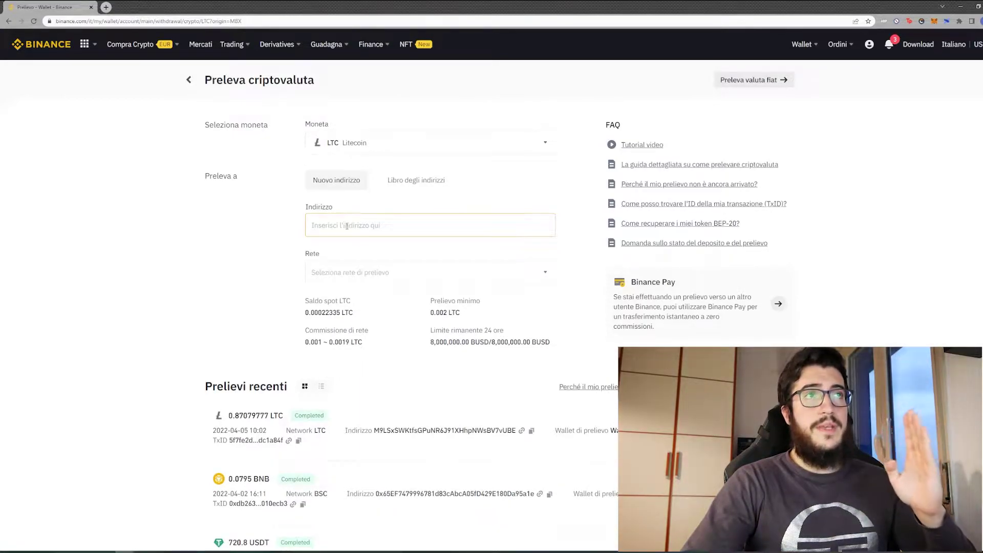
left_click(550, 271)
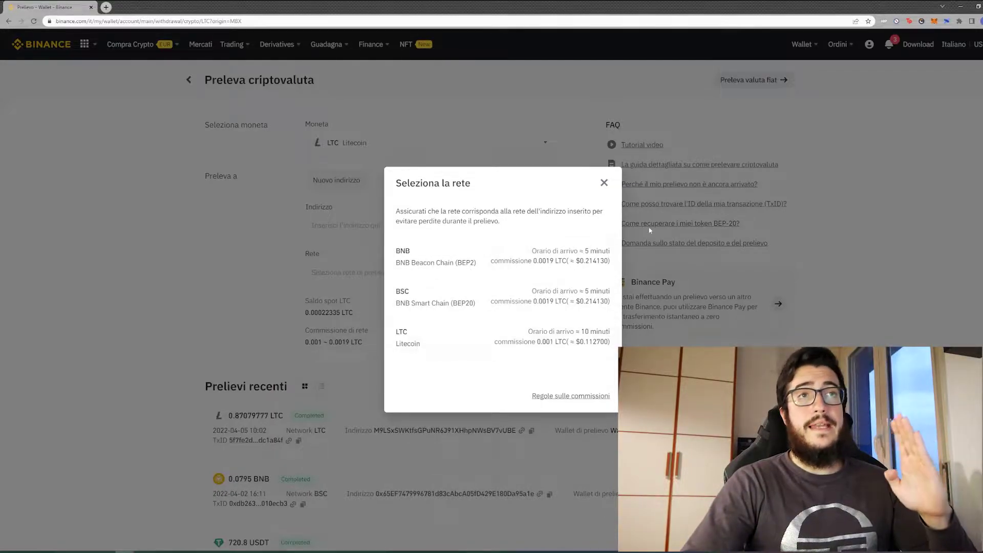
left_click(604, 183)
Step: Change the coin to withdraw to USDT (TetherUS)
left_click(543, 143)
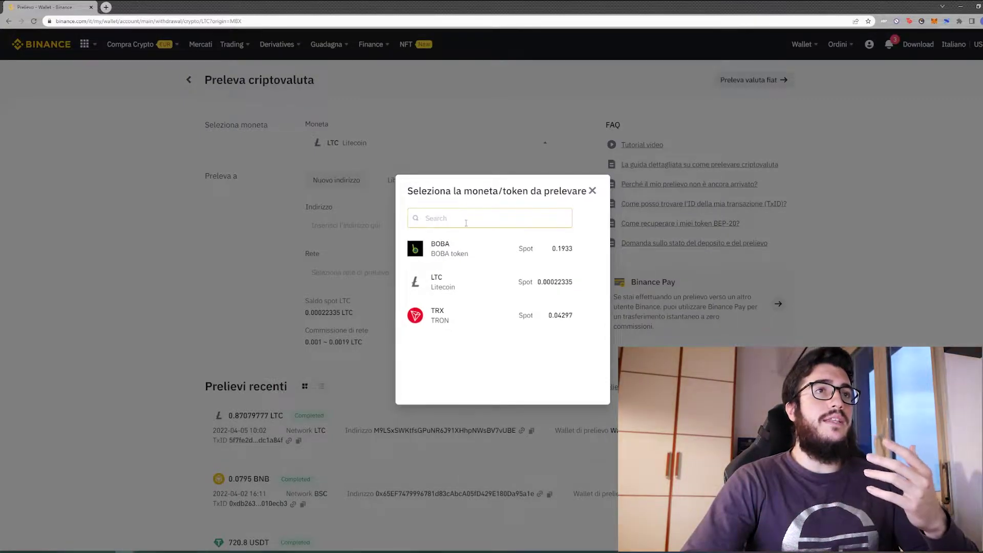
type("usdt")
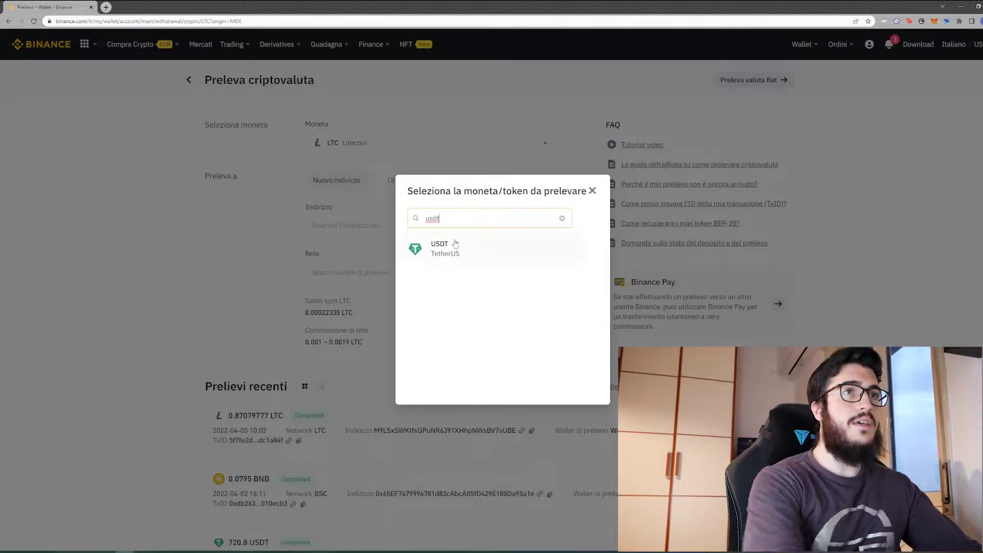
left_click(451, 246)
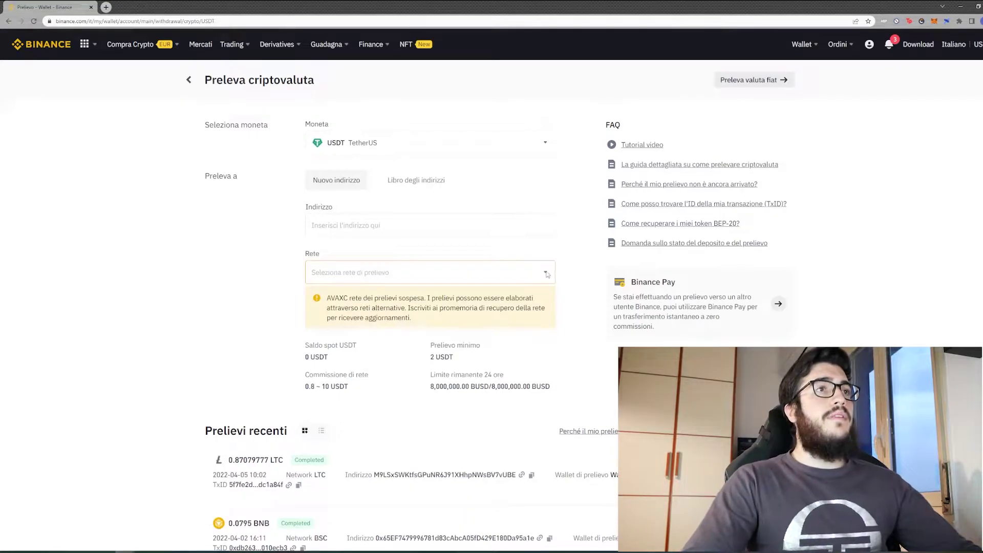
Step: Review the available USDT withdrawal networks with their fees and arrival times, and close the list without choosing one
left_click(548, 274)
scroll(495, 268, "down", 1)
scroll(495, 269, "up", 1)
scroll(496, 268, "down", 1)
scroll(496, 268, "up", 1)
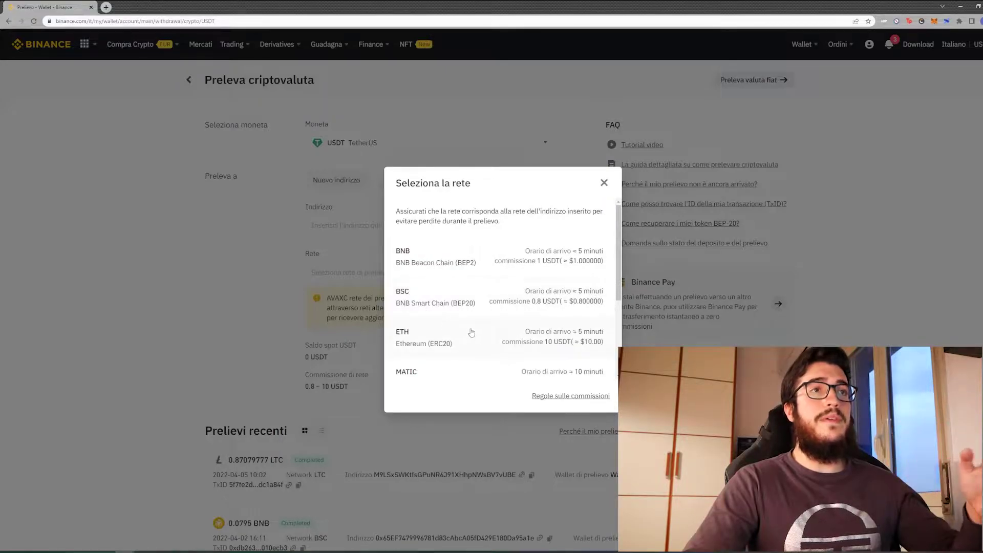
scroll(470, 334, "down", 2)
scroll(461, 315, "down", 2)
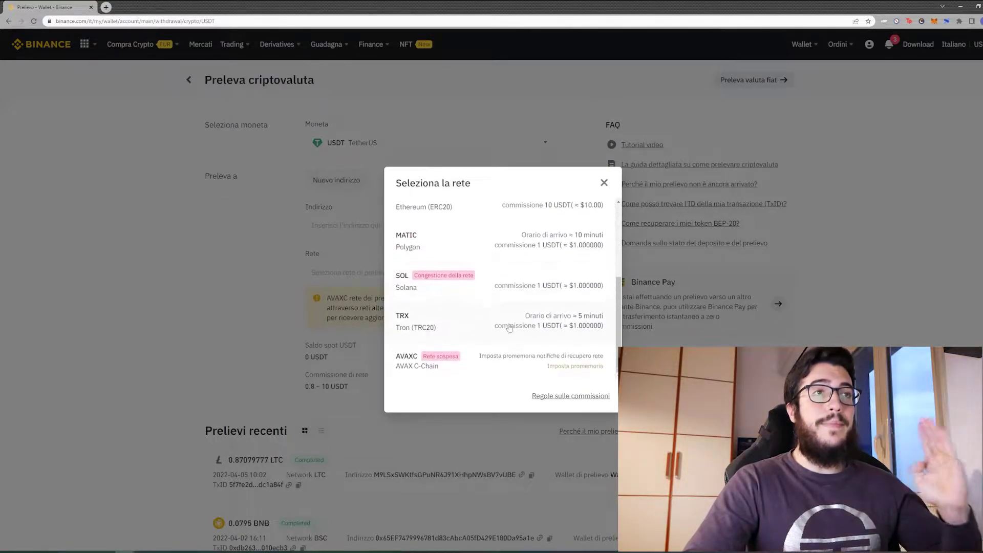
scroll(518, 332, "up", 3)
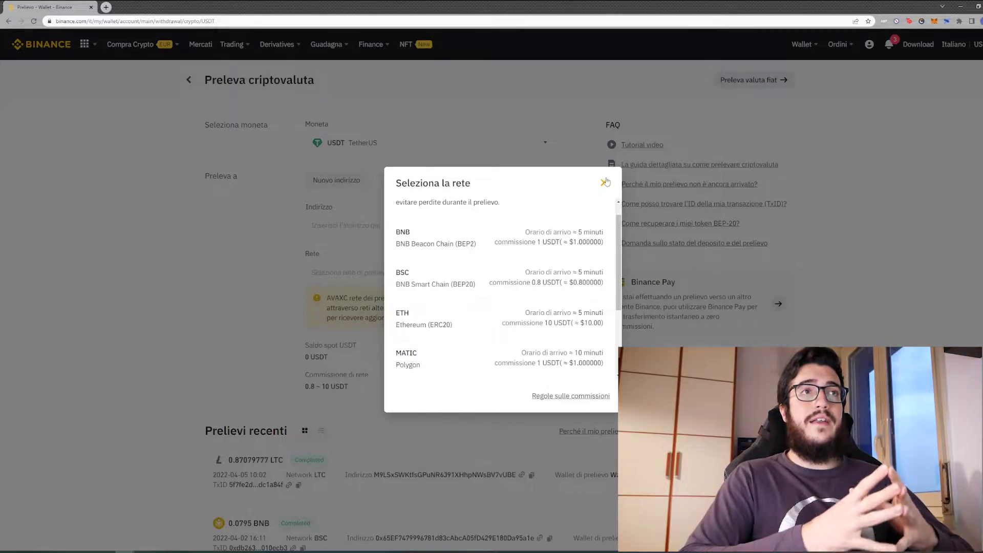
left_click(604, 183)
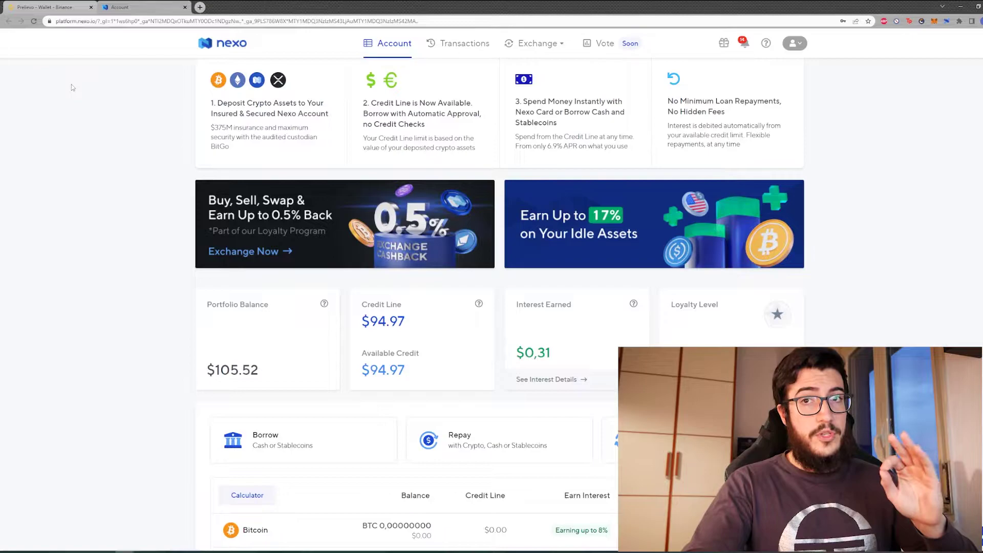
Step: In the Nexo account, start a Tether top-up over the Polygon (MATIC) network and copy its deposit address
scroll(138, 233, "down", 6)
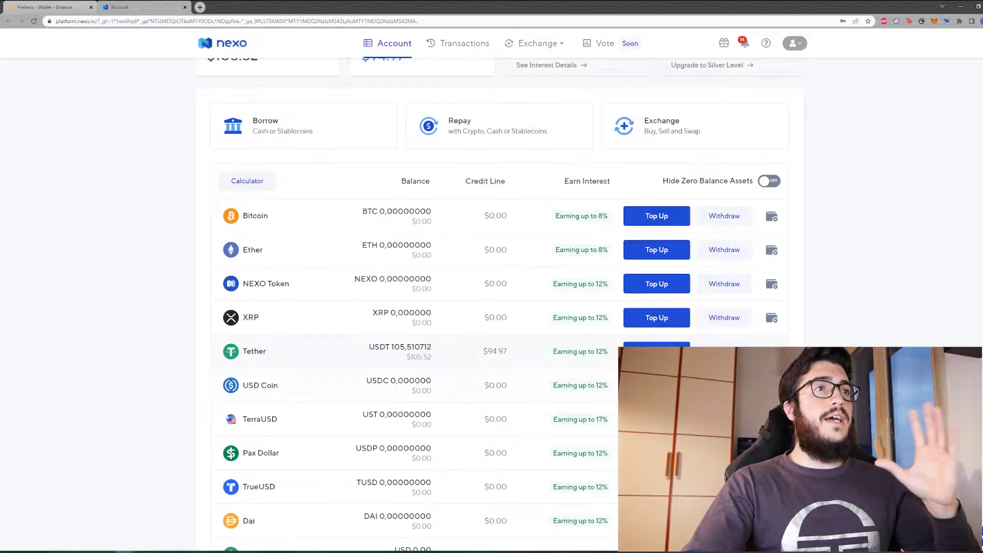
left_click(656, 351)
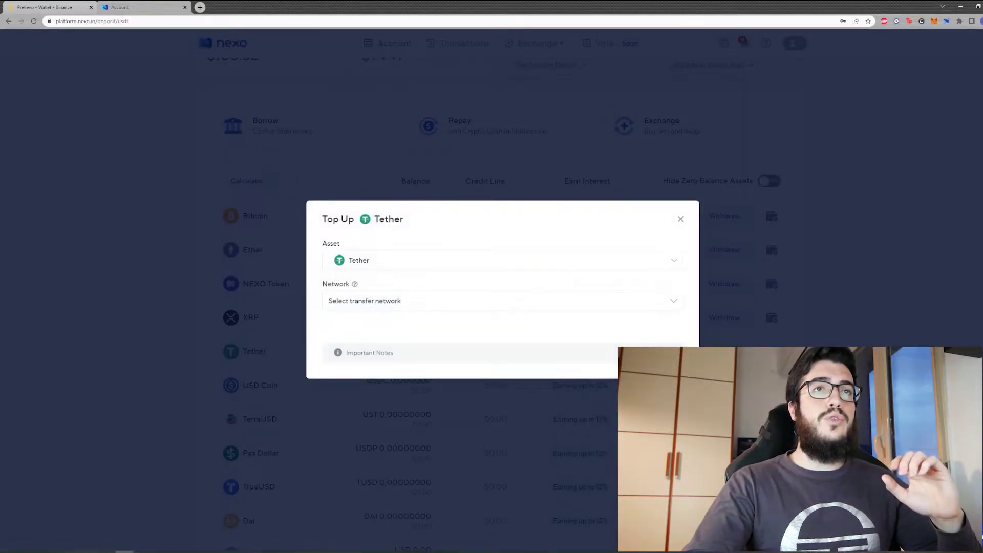
left_click(424, 302)
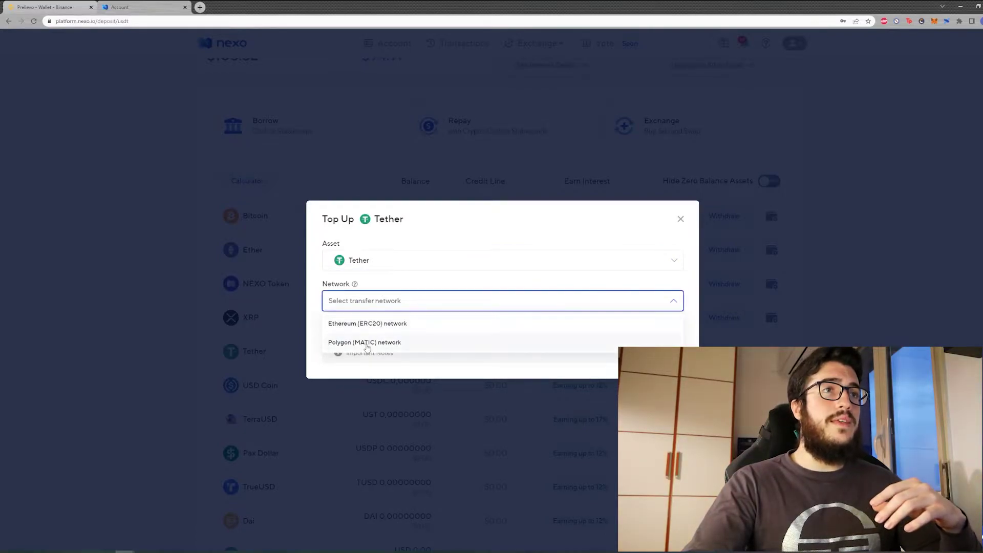
left_click(416, 343)
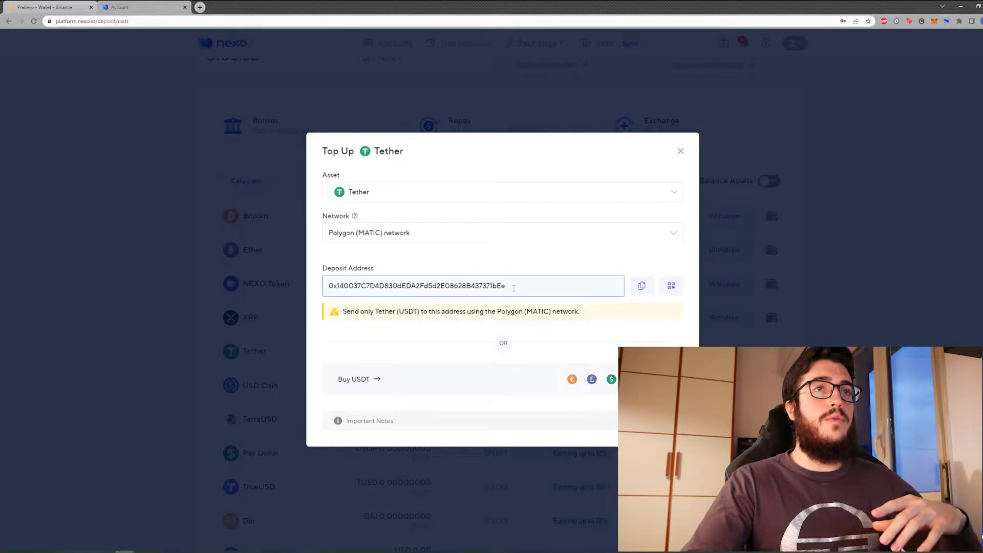
left_click(642, 285)
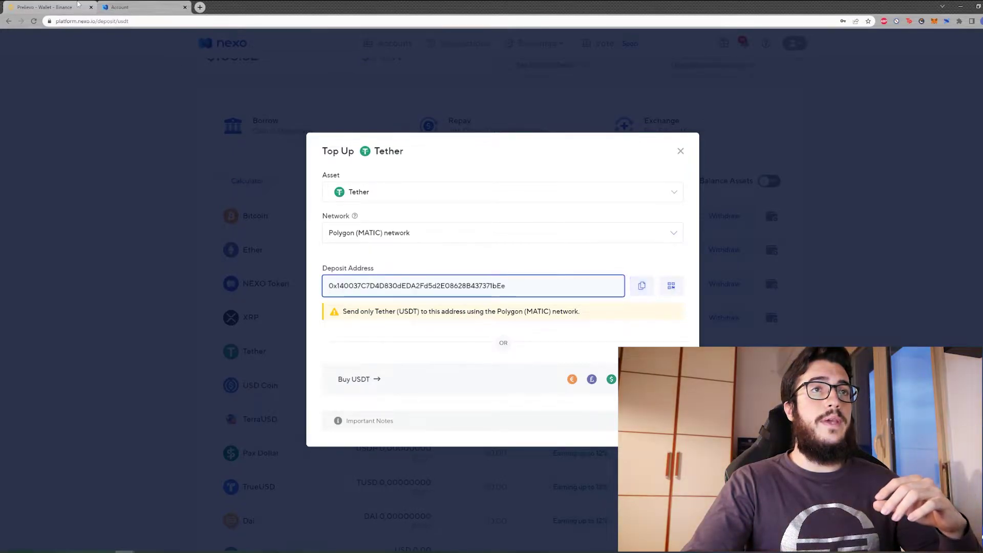
Step: Switch back to Binance and paste the copied deposit address as the USDT withdrawal address
left_click(78, 5)
left_click(378, 217)
right_click(379, 217)
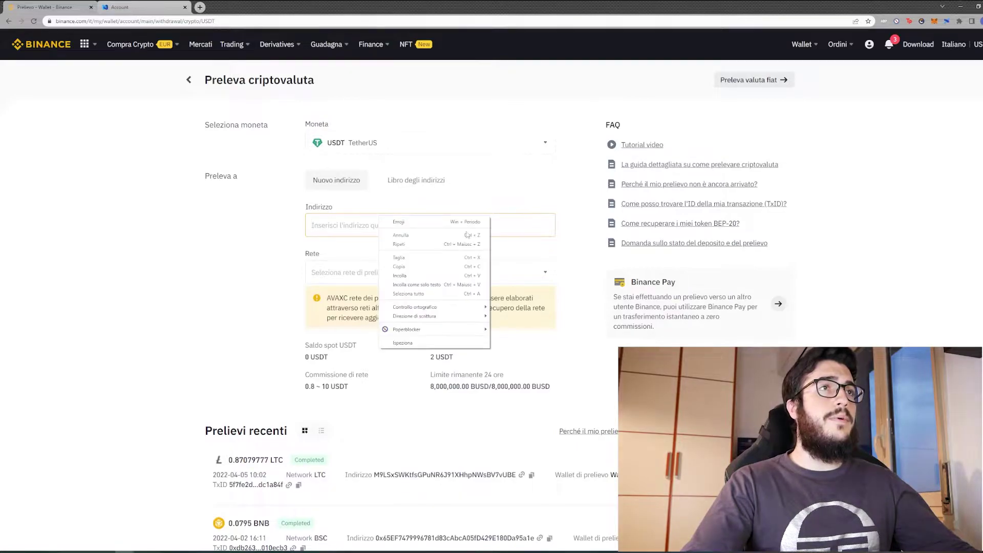
left_click(410, 275)
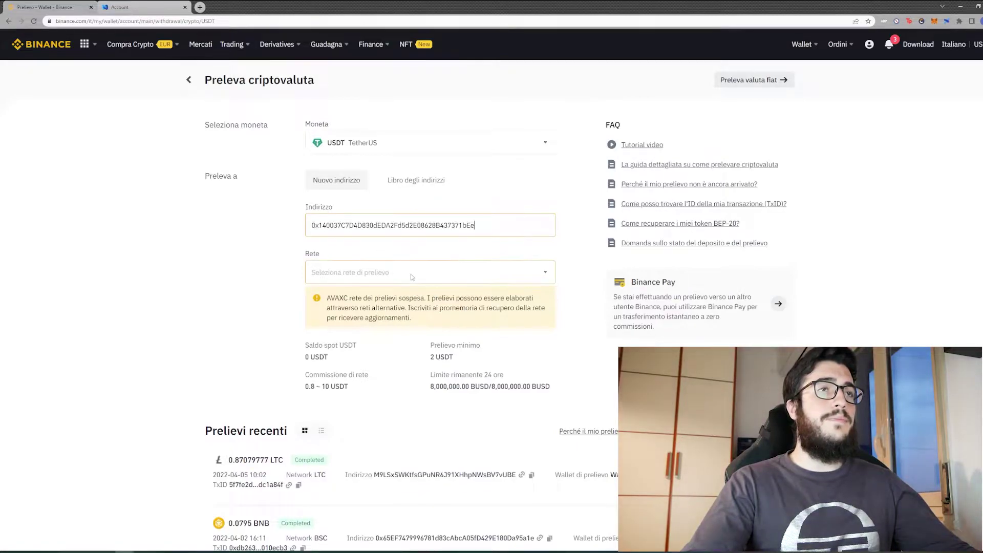
Step: Compare the networks matching the pasted address and select MATIC (Polygon) as the withdrawal network
left_click(411, 274)
scroll(480, 288, "down", 2)
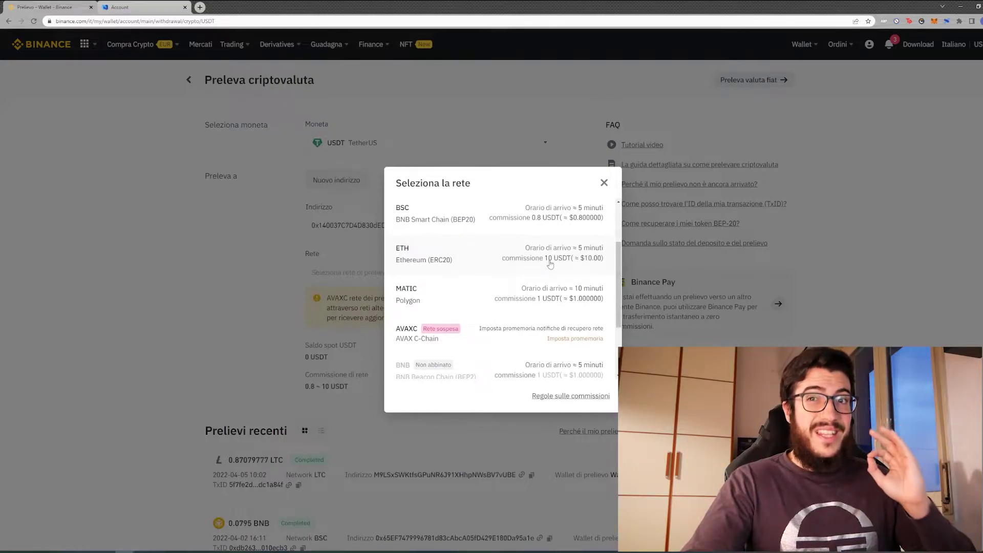
scroll(550, 267, "up", 3)
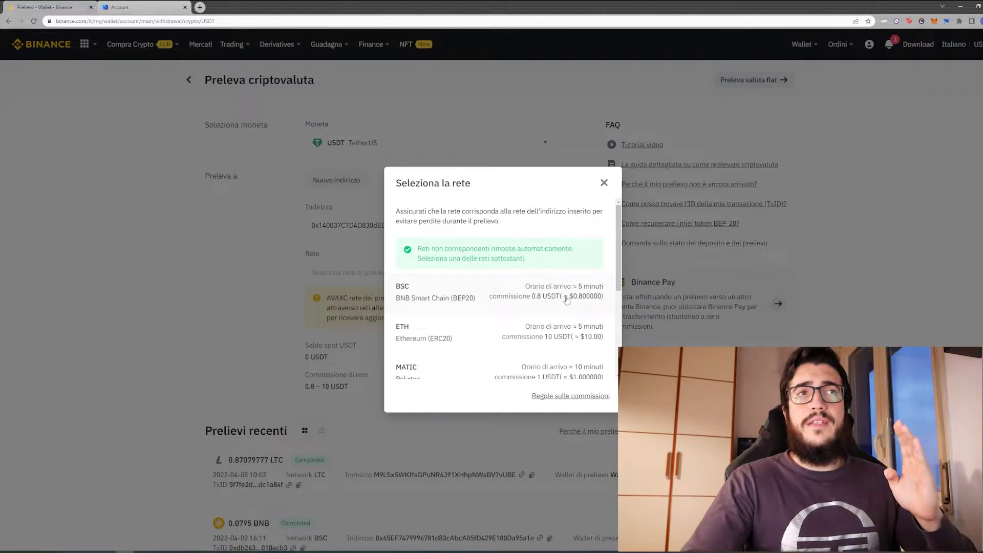
scroll(567, 299, "down", 3)
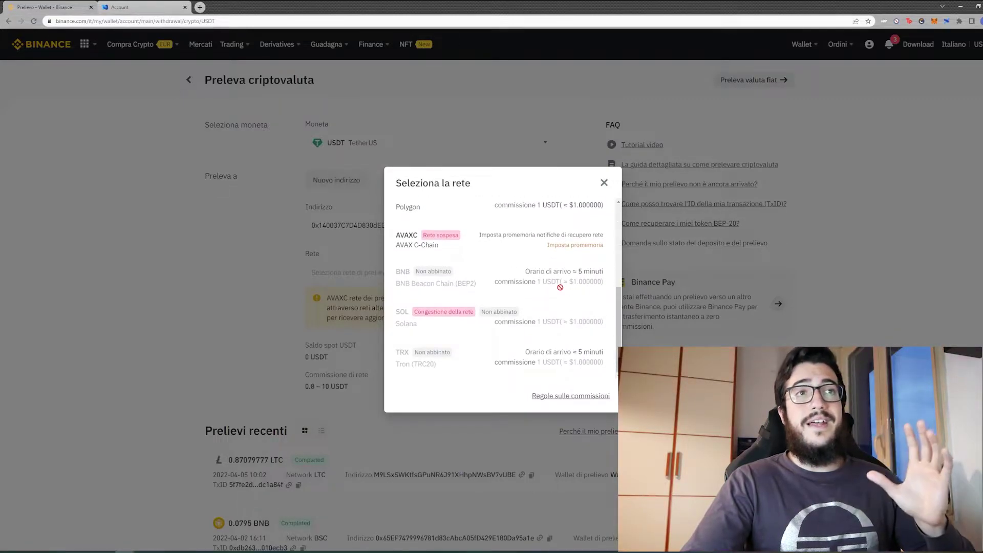
scroll(560, 282, "up", 3)
left_click(456, 318)
Step: Enter 50 USDT as the withdrawal amount and review the completed form without submitting it
left_click(464, 318)
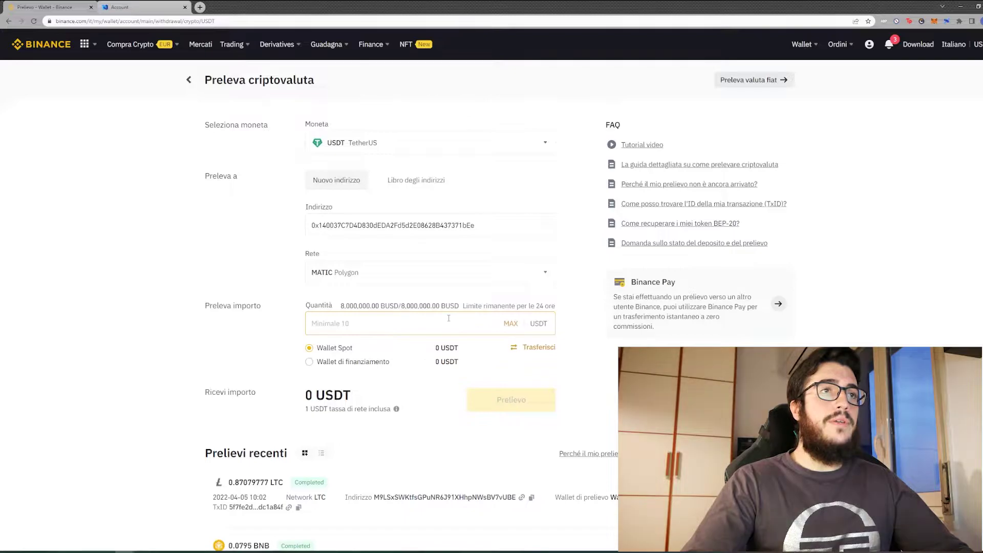
type("50")
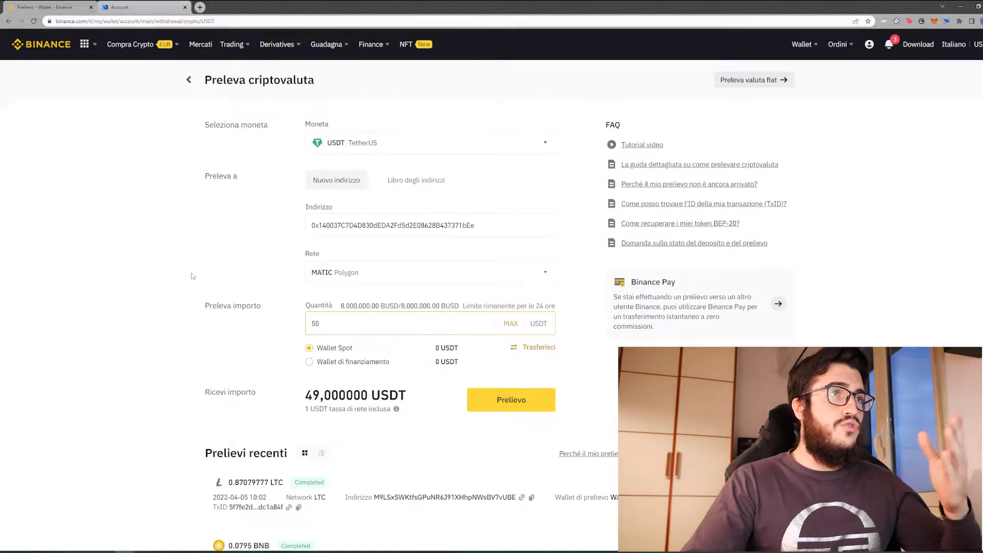
scroll(194, 275, "down", 2)
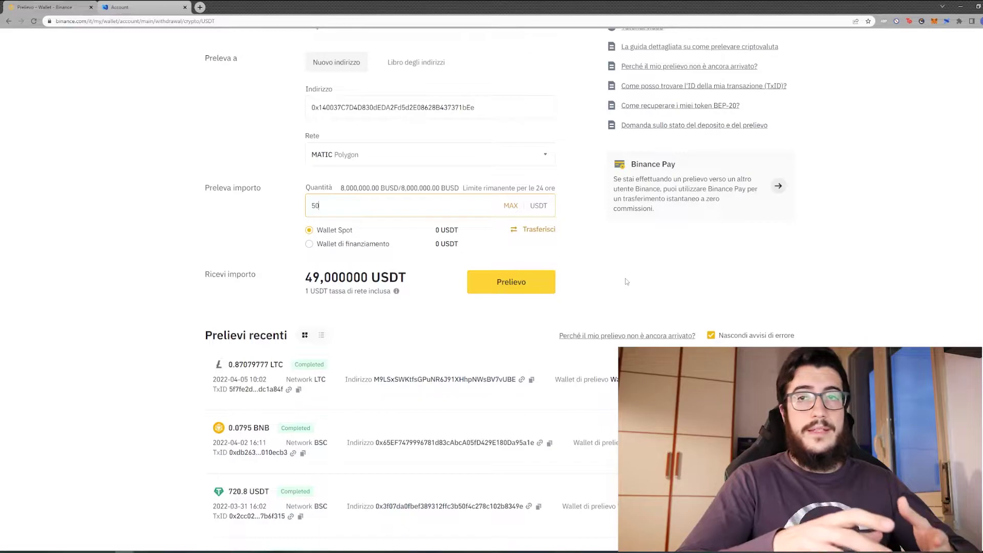
scroll(625, 282, "up", 3)
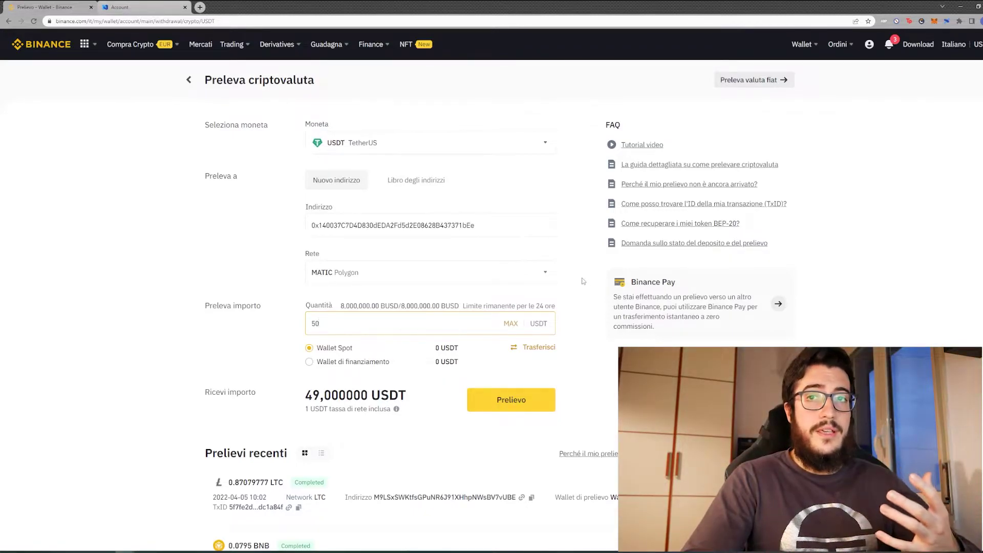
left_click(266, 203)
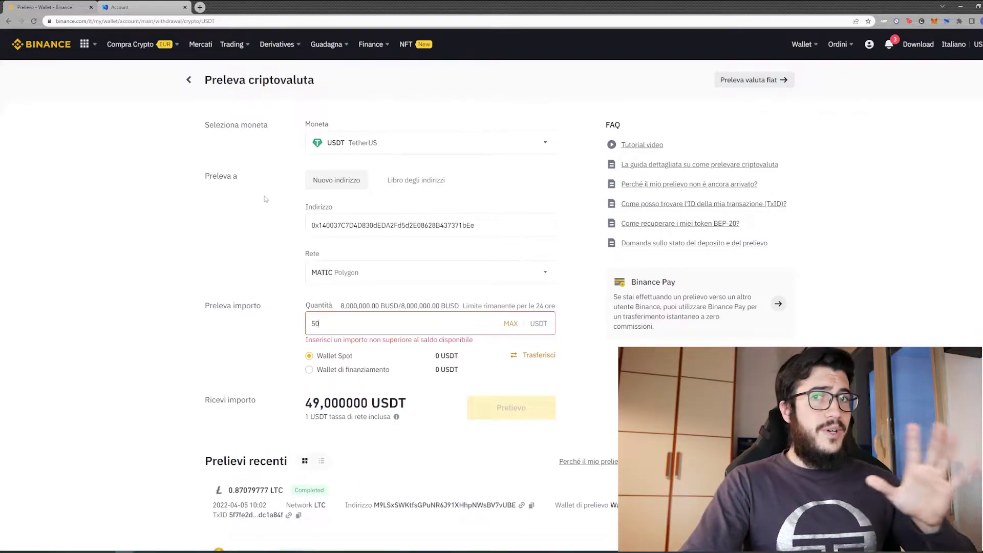
Step: Leave the withdrawal form for the main account and open the USDT deposit page
left_click(190, 79)
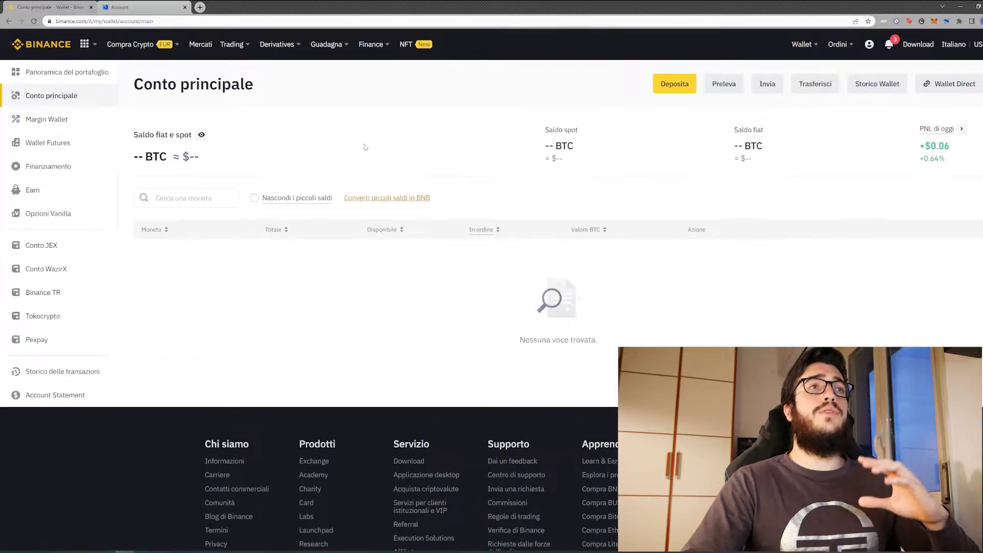
scroll(388, 286, "down", 6)
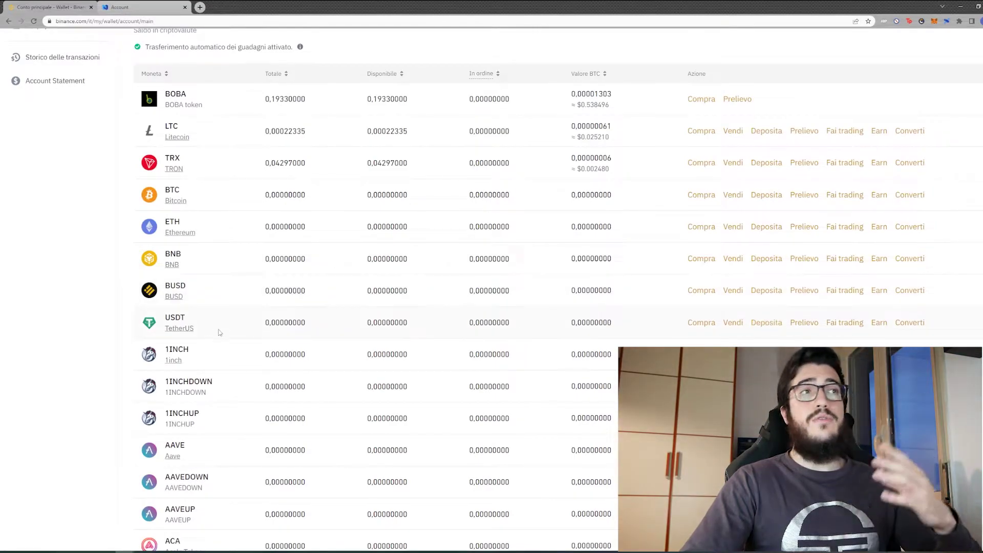
left_click(752, 322)
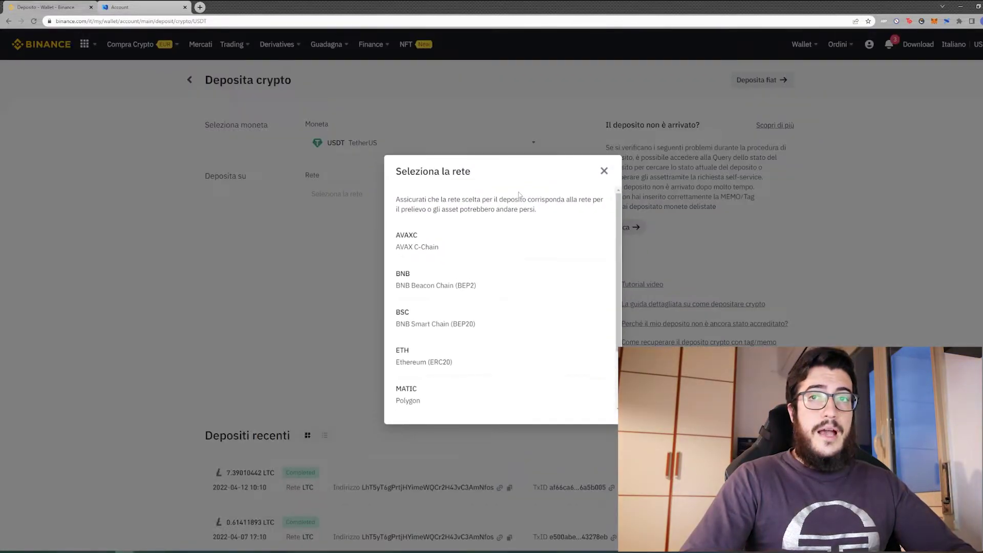
Step: Choose MATIC (Polygon) as the USDT deposit network and highlight the deposit address
scroll(502, 280, "down", 2)
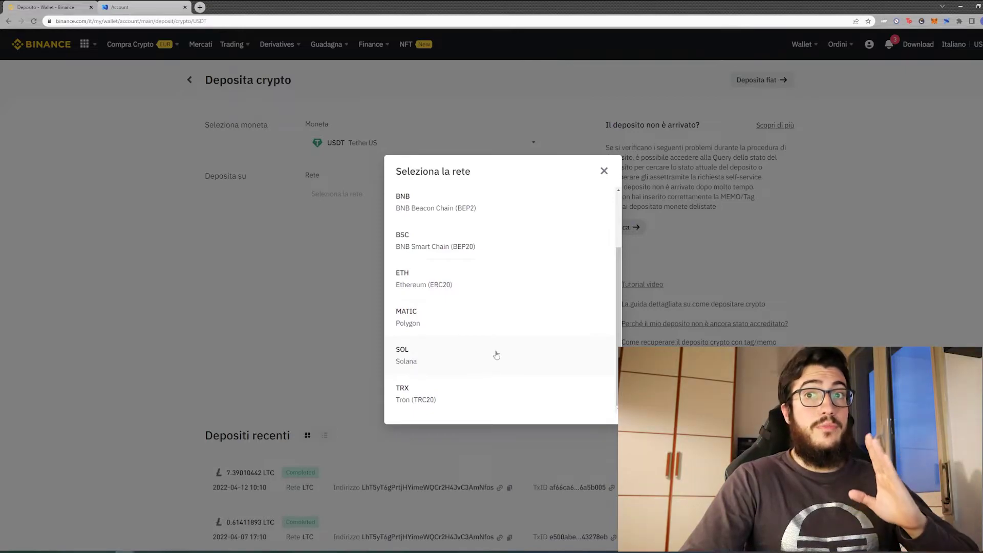
scroll(496, 354, "up", 3)
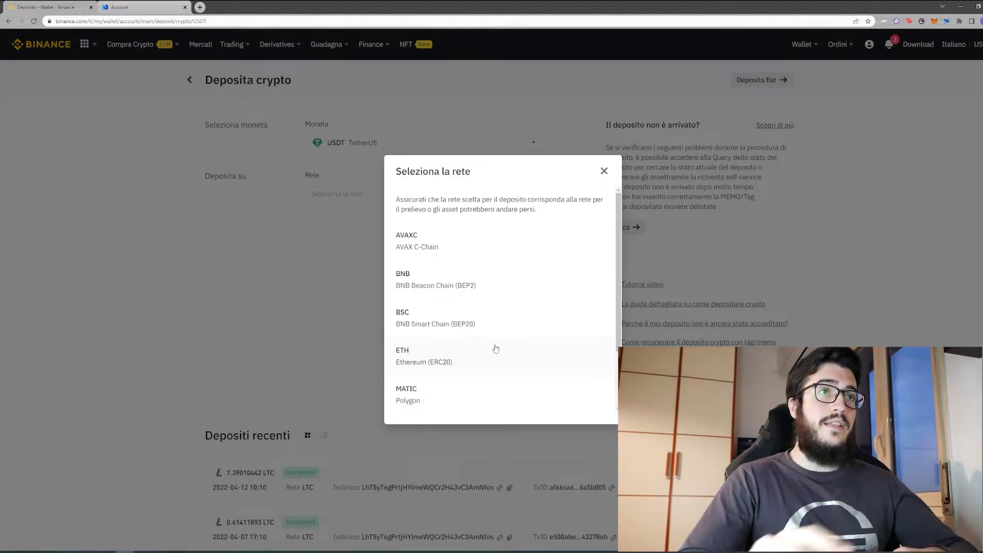
scroll(501, 338, "down", 1)
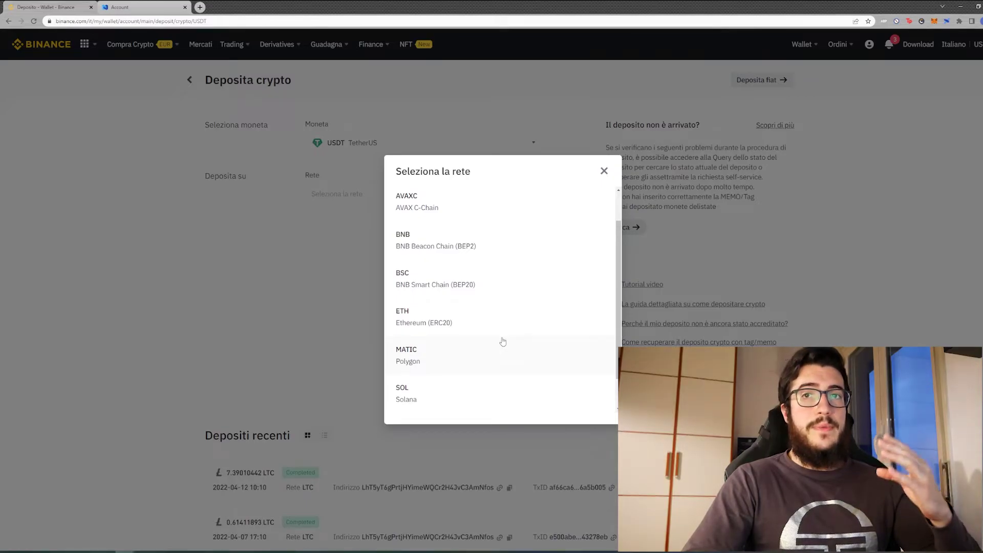
left_click(421, 361)
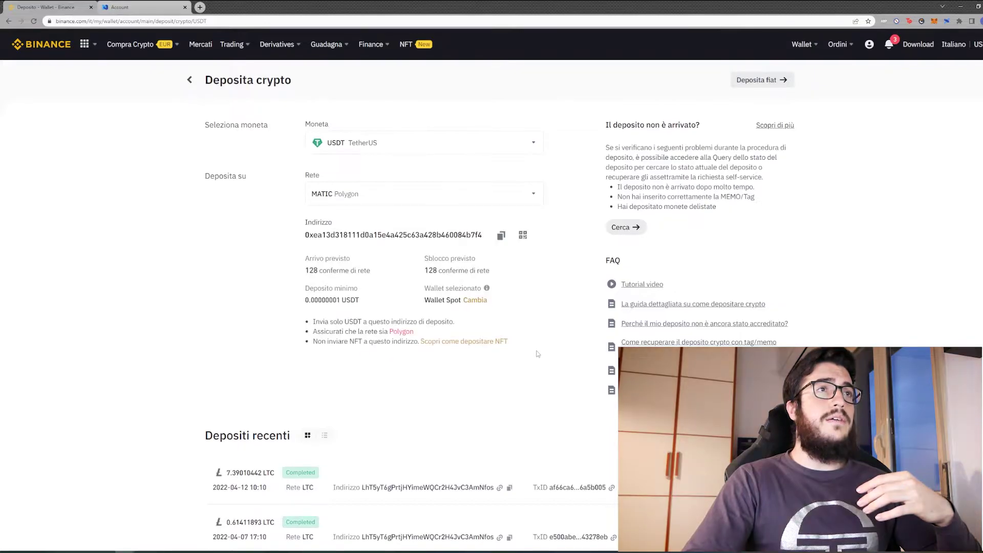
left_click_drag(306, 235, 478, 236)
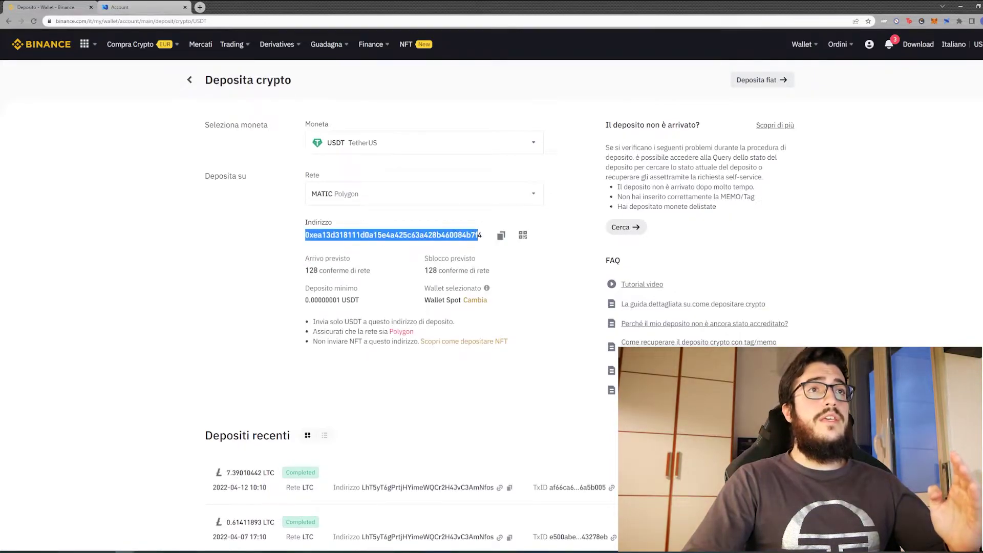
Step: Copy the Binance USDT deposit address for the Polygon network and switch to Nexo to start a Tether withdrawal
left_click(518, 271)
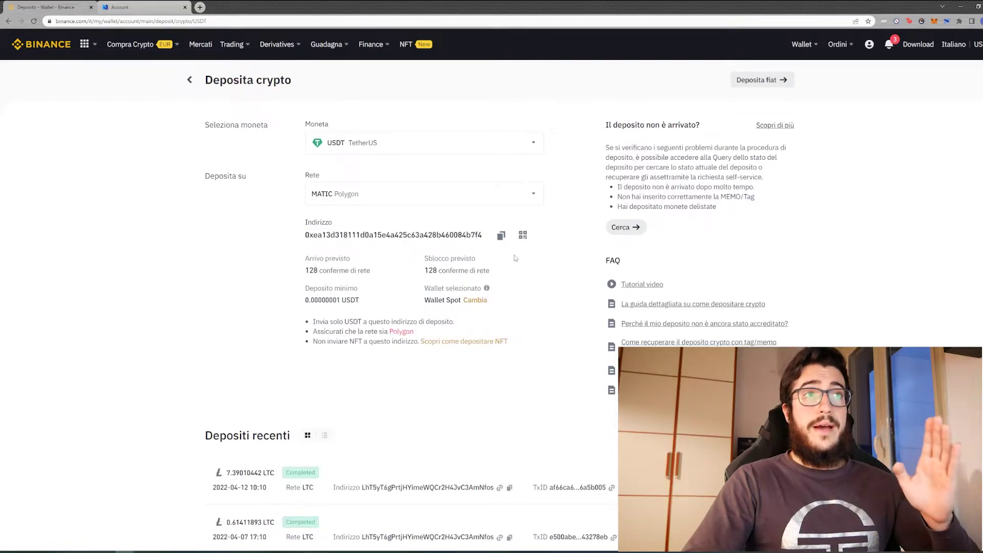
left_click(502, 236)
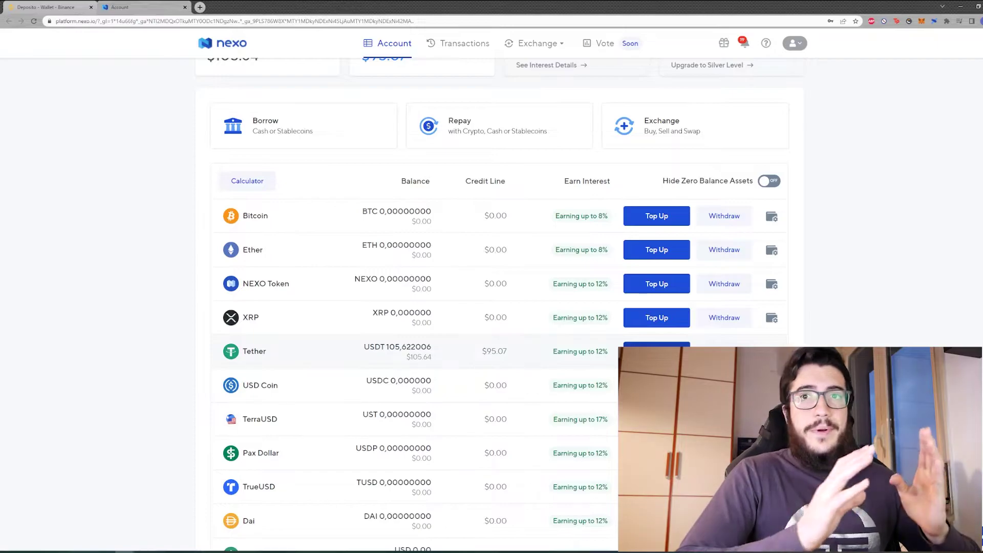
left_click(725, 352)
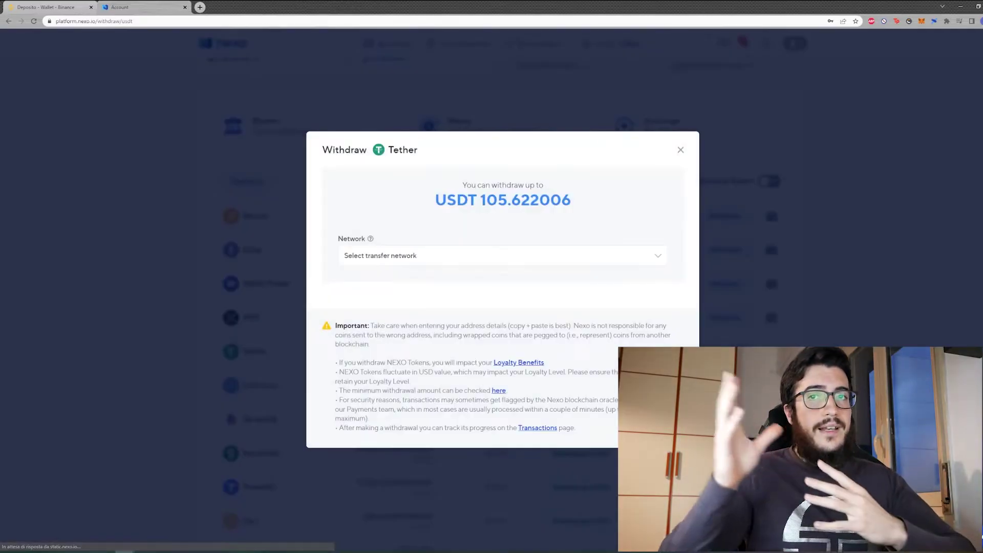
Step: Select the fee-free Polygon (MATIC) network for the Tether withdrawal and paste the copied deposit address as the withdrawal address
left_click(410, 254)
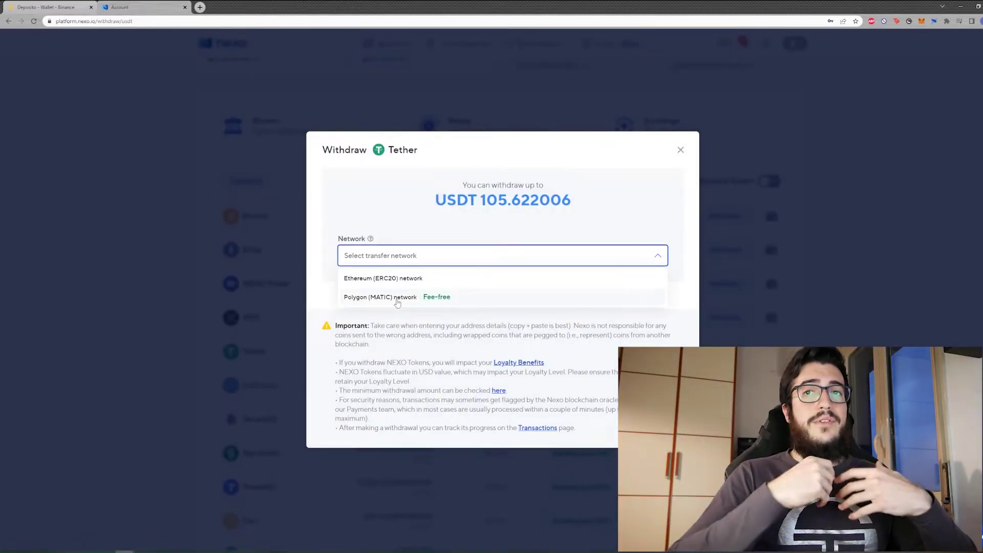
left_click(396, 300)
left_click(417, 321)
right_click(417, 321)
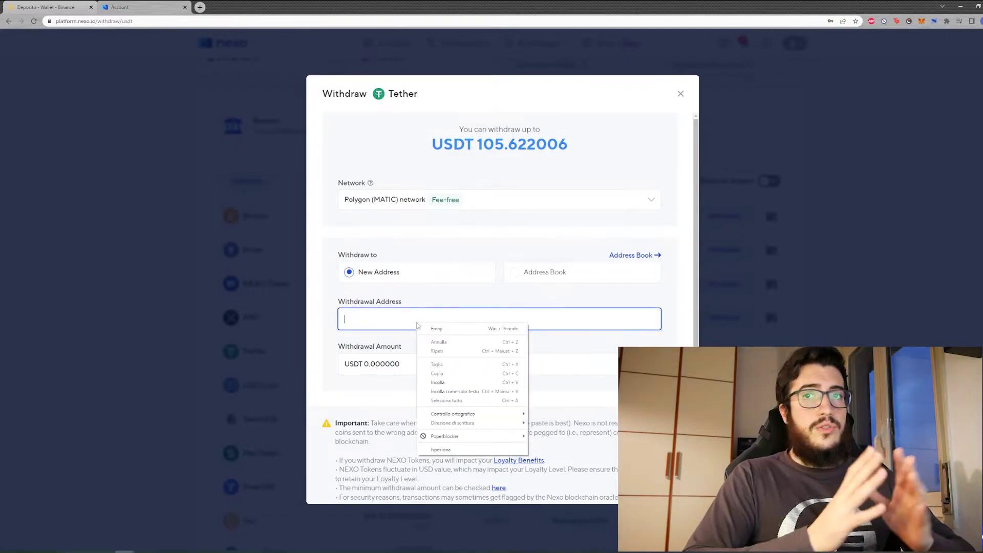
left_click(470, 381)
Step: Set the withdrawal amount to 50 USDT and review the rest of the withdrawal form without submitting it
left_click(409, 391)
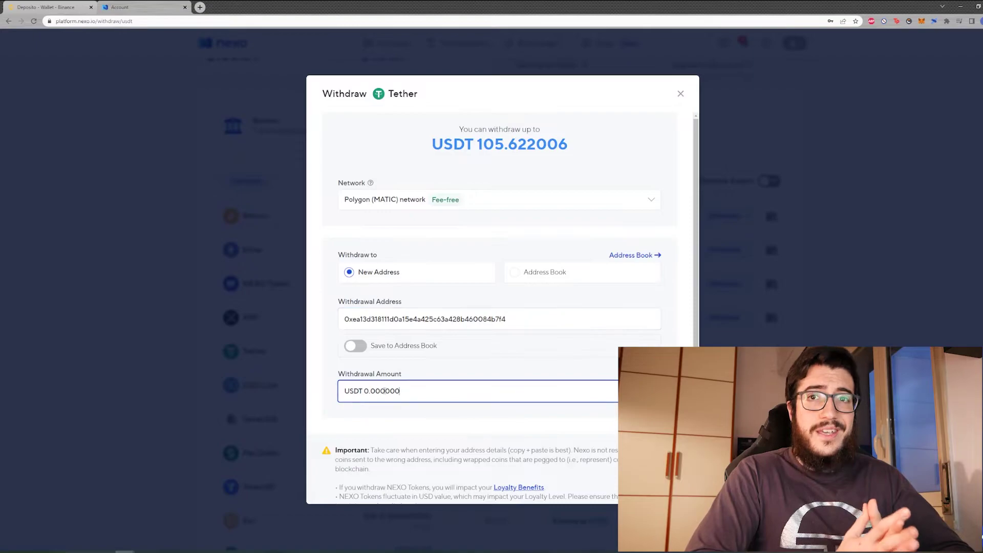
left_click_drag(407, 391, 365, 393)
type("5")
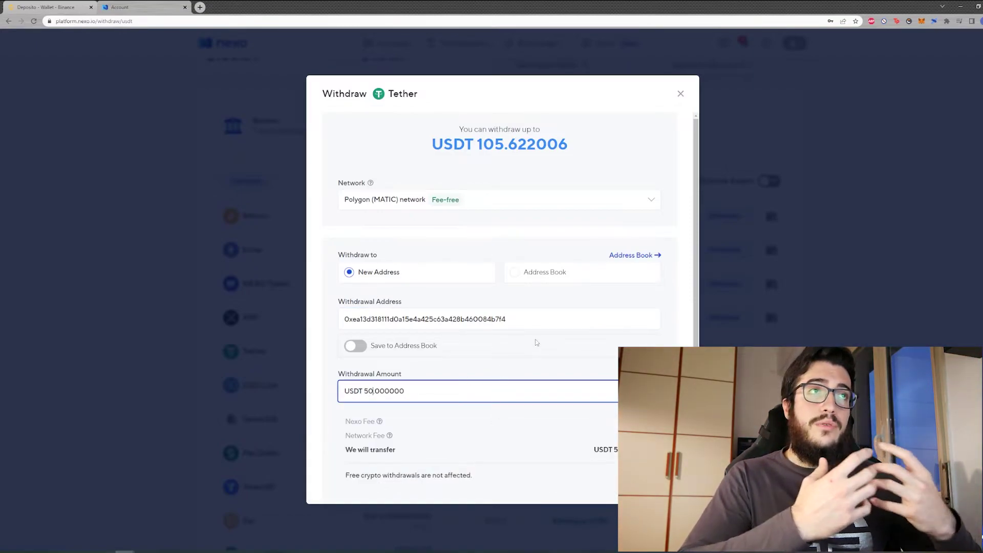
scroll(537, 341, "down", 4)
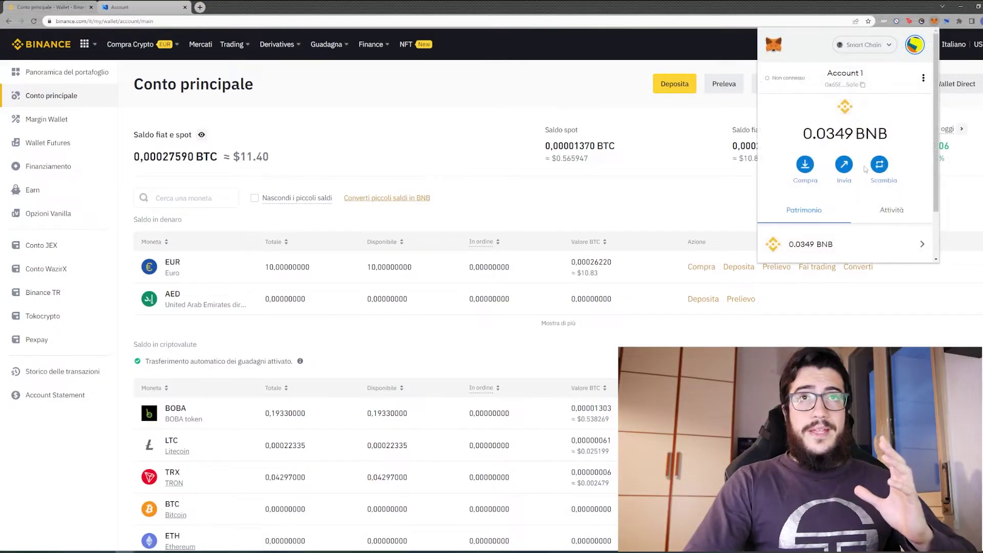
Step: Look over the Smart Chain assets in the MetaMask wallet and switch to Rete Ethereum Principale to view its assets
scroll(861, 174, "down", 1)
scroll(861, 174, "up", 1)
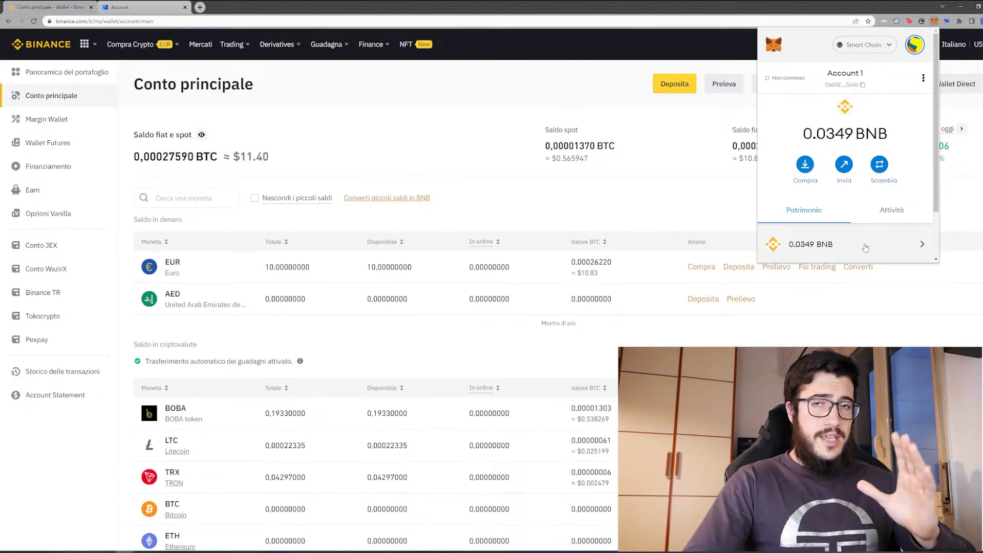
left_click(888, 46)
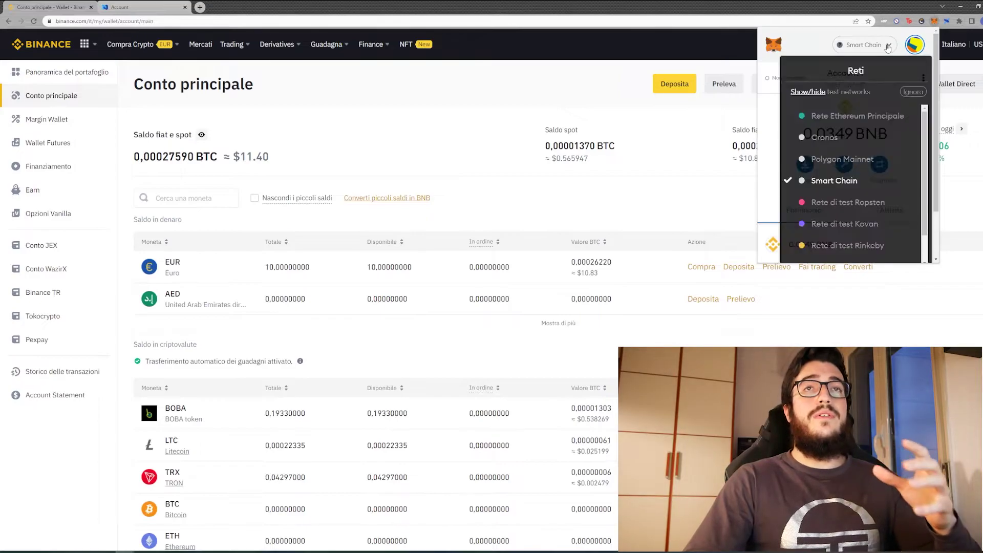
left_click(859, 118)
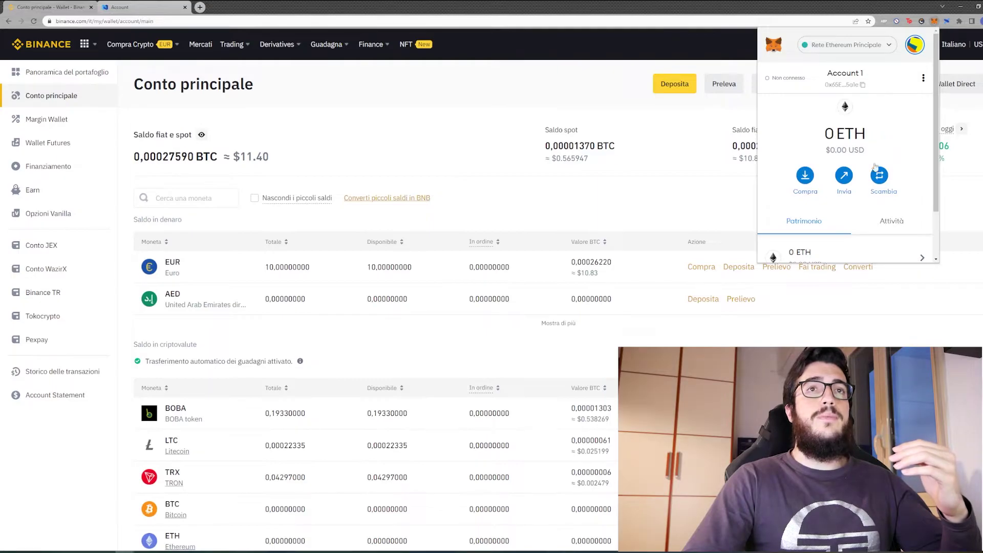
scroll(878, 123, "down", 1)
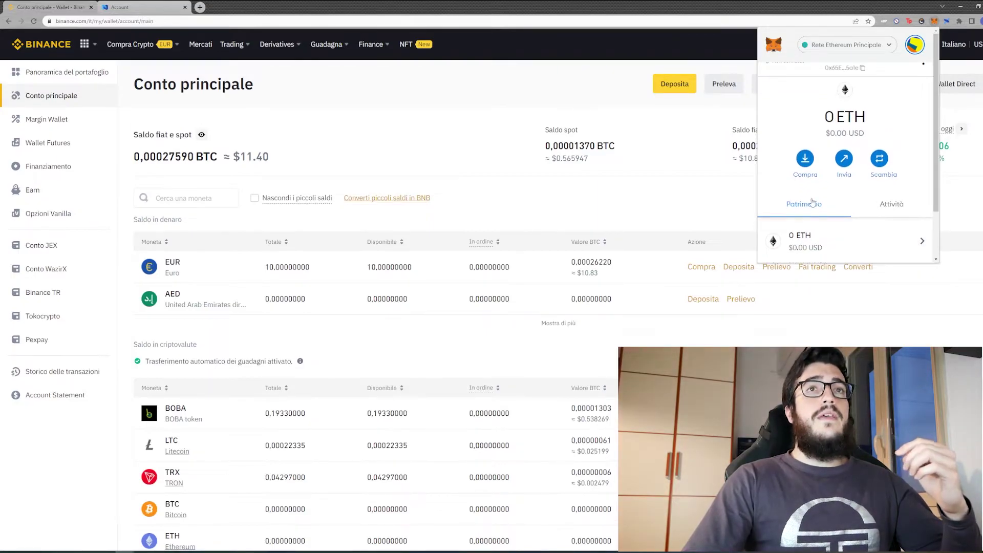
scroll(813, 203, "up", 1)
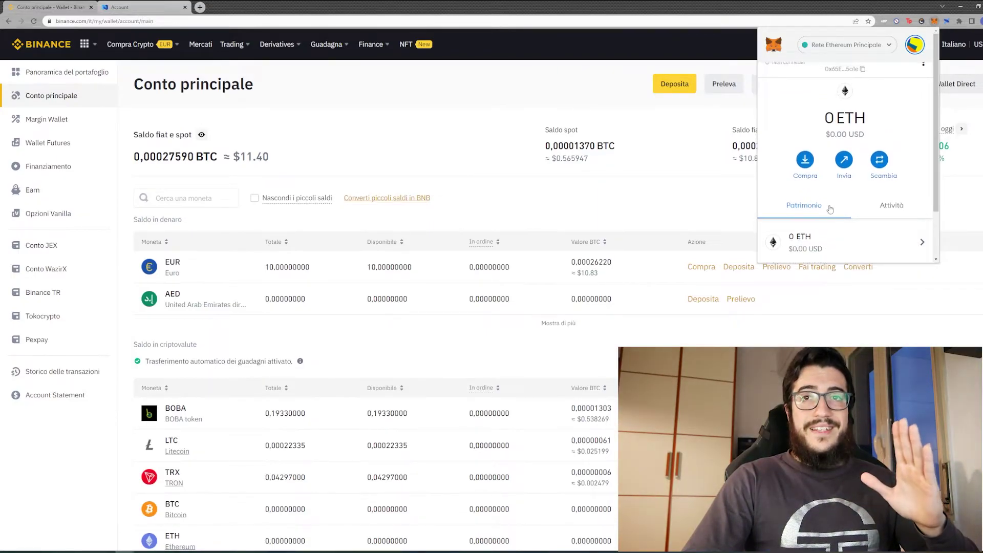
Step: Review the available MetaMask networks, switch the wallet to Cronos and look over its assets
left_click(878, 45)
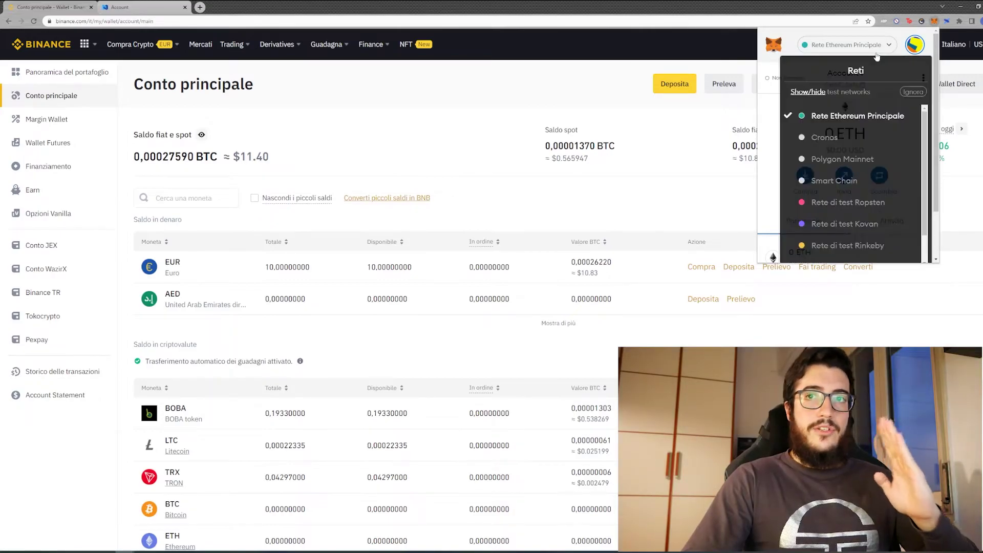
scroll(881, 168, "down", 2)
scroll(881, 167, "up", 1)
scroll(881, 167, "up", 1)
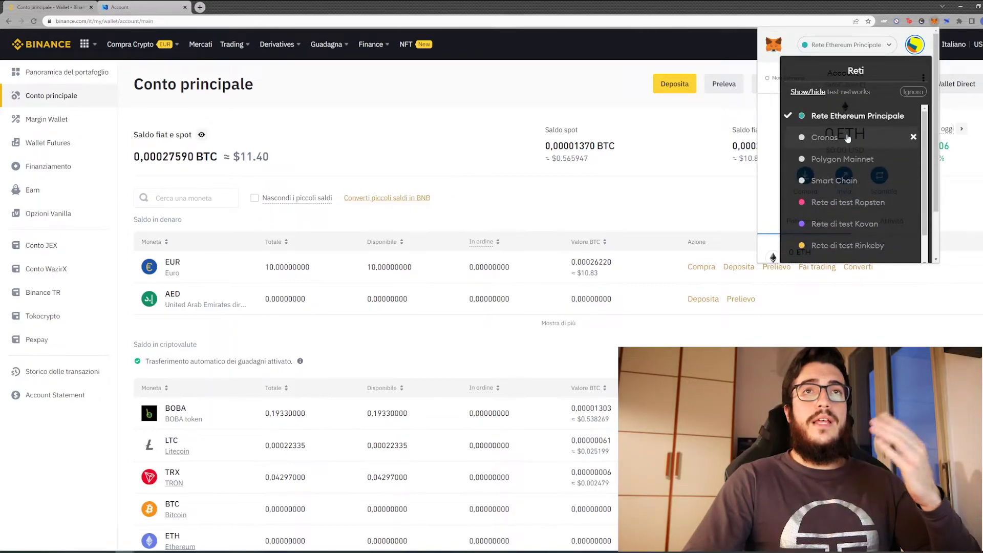
left_click(877, 159)
scroll(876, 165, "down", 1)
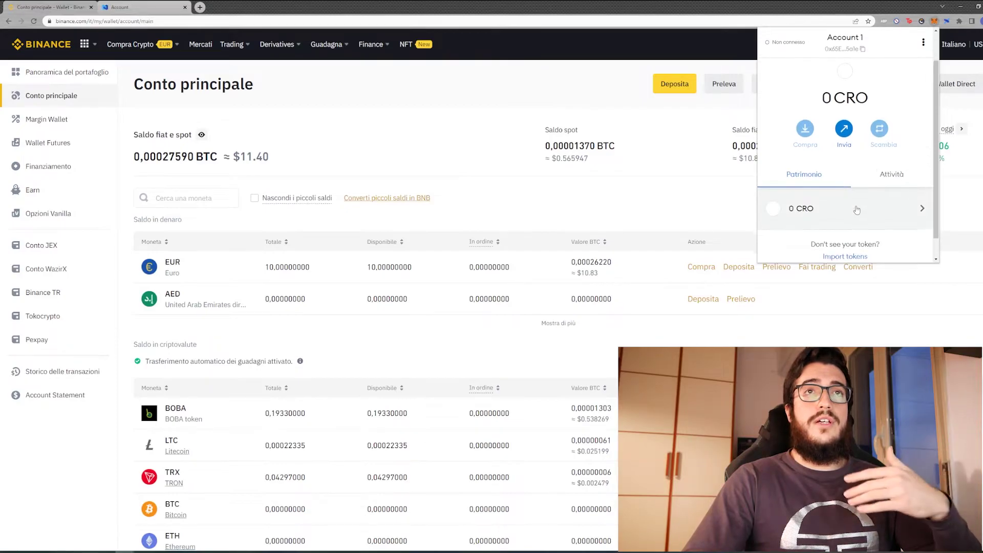
scroll(871, 179, "up", 2)
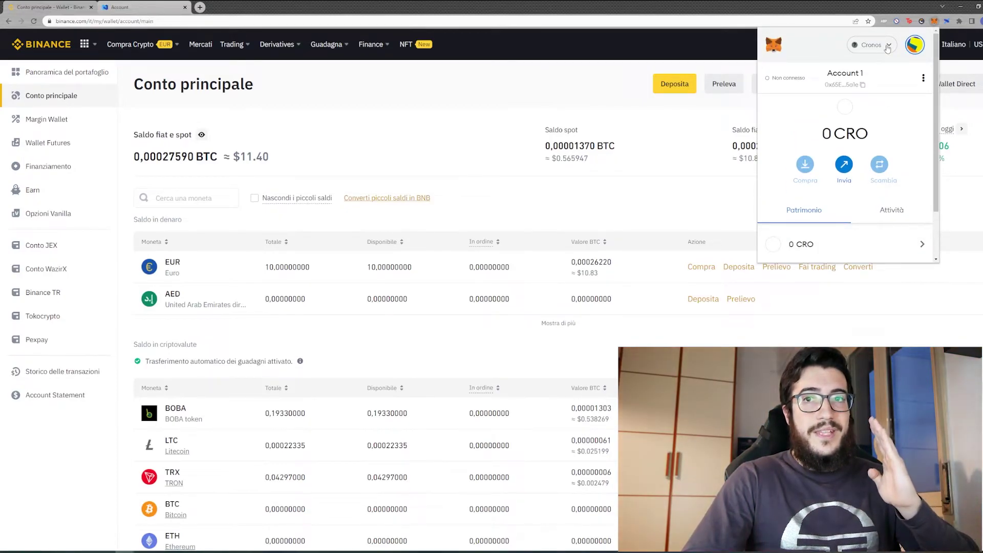
Step: Switch from MetaMask to the Terra wallet extension, examine its address and token balances, and close it
left_click(949, 21)
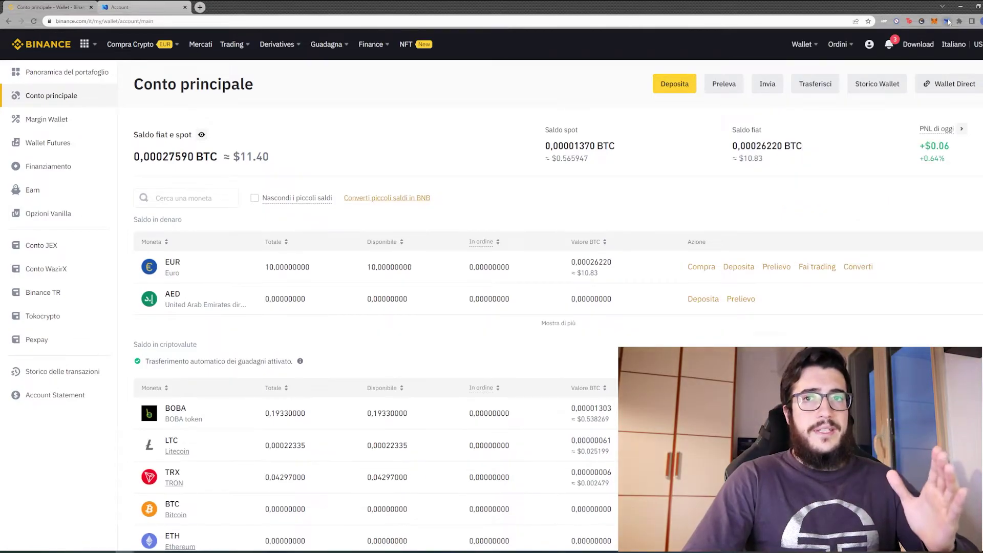
left_click(949, 21)
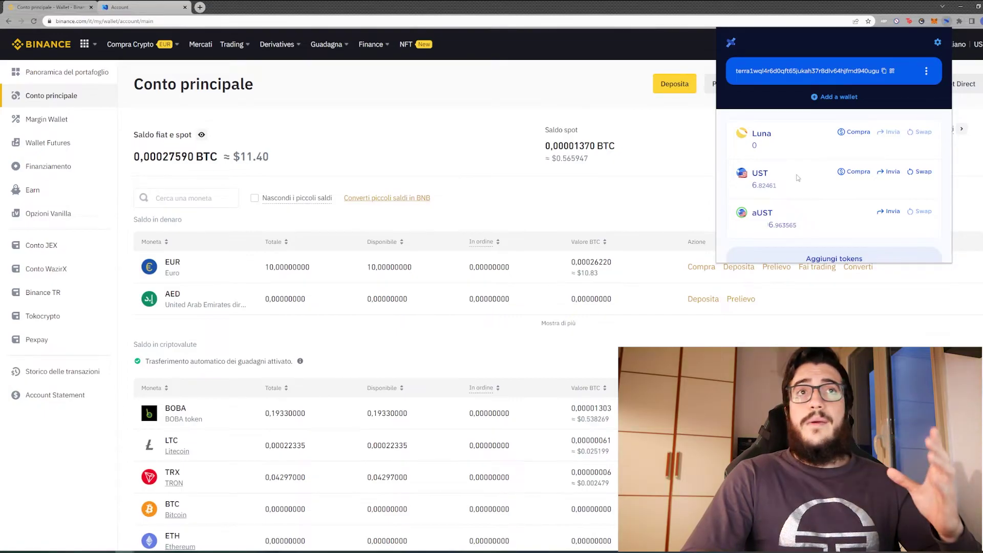
left_click(912, 18)
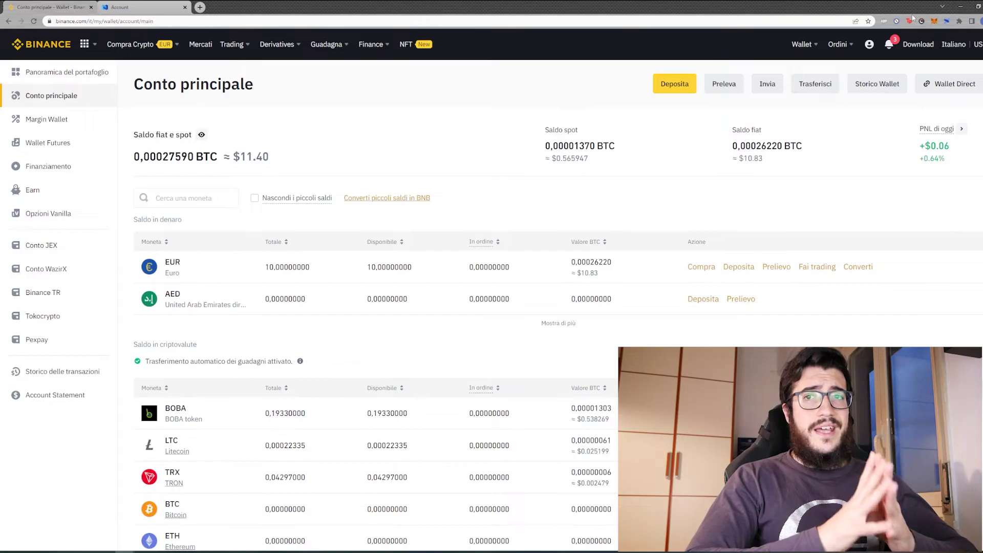